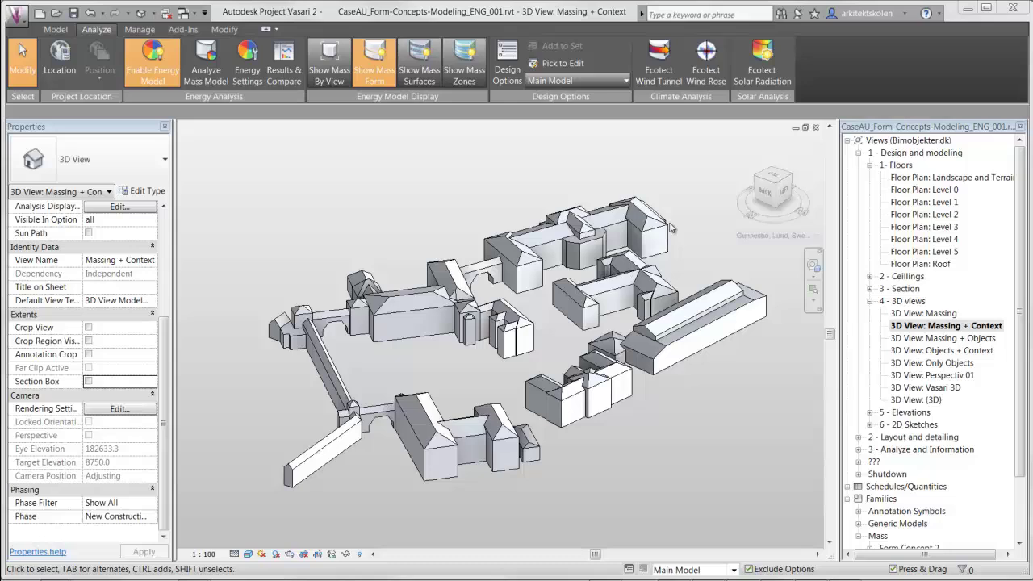
In the Ecotect Solar Radiation settings, select two context building facades as the analysis surfaces
{"action": "left_click", "coordinate": [761, 65]}
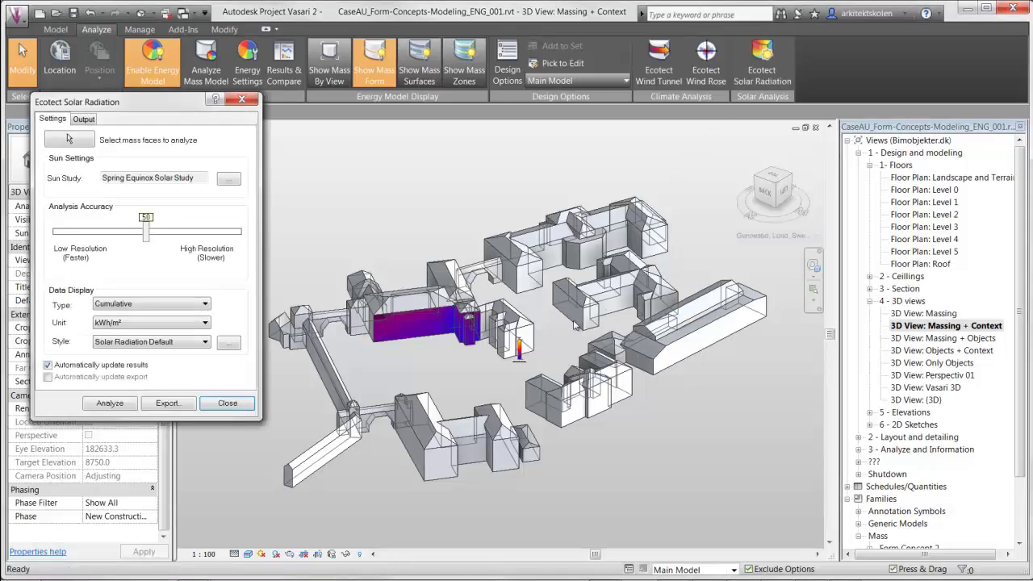
{"action": "middle_click_drag", "start_coordinate": [575, 343], "coordinate": [427, 376], "text": "shift"}
{"action": "scroll", "coordinate": [427, 338], "scroll_direction": "down", "scroll_amount": 6}
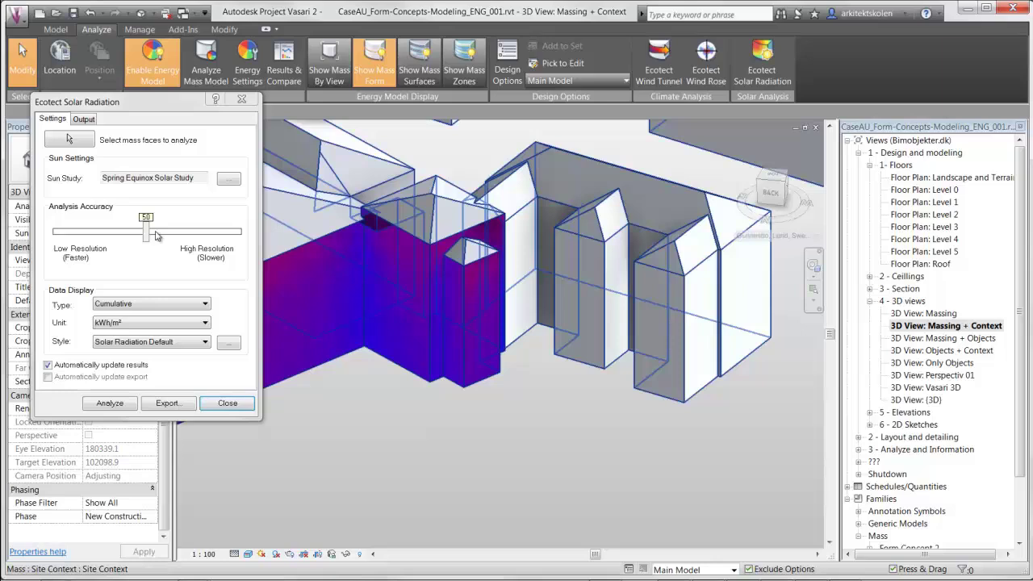
{"action": "left_click", "coordinate": [71, 141]}
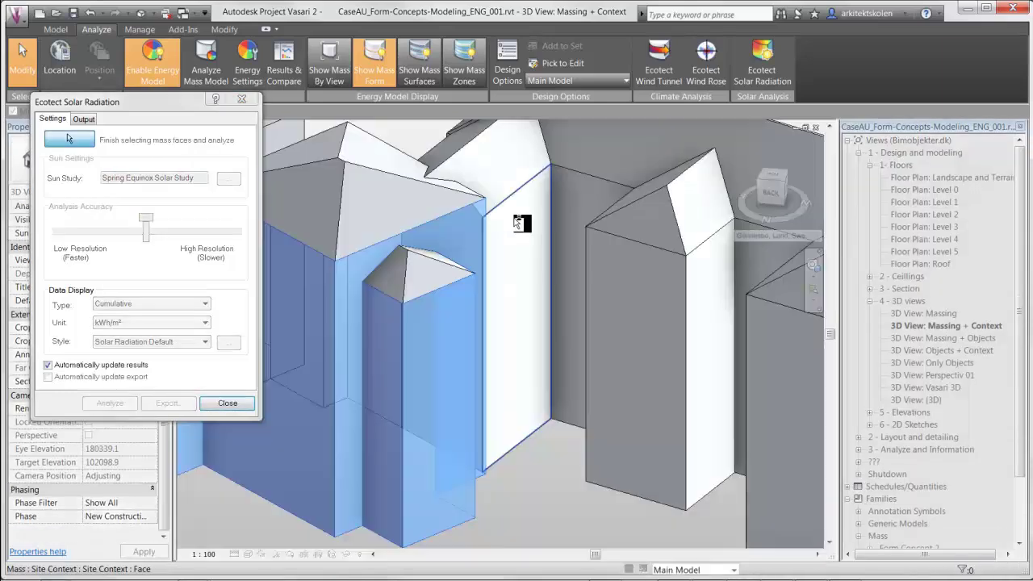
{"action": "left_click", "coordinate": [521, 224]}
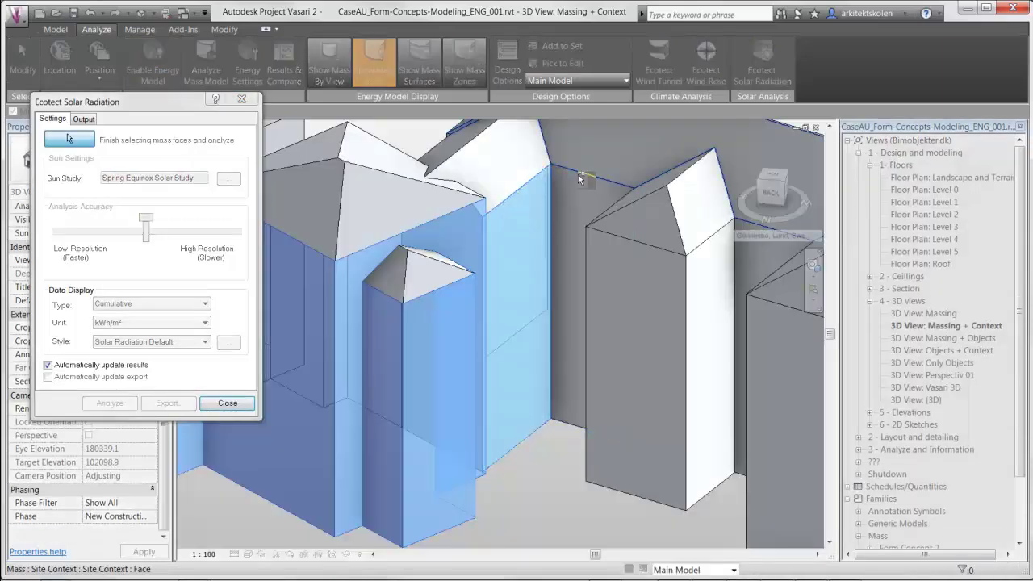
{"action": "left_click", "coordinate": [577, 174]}
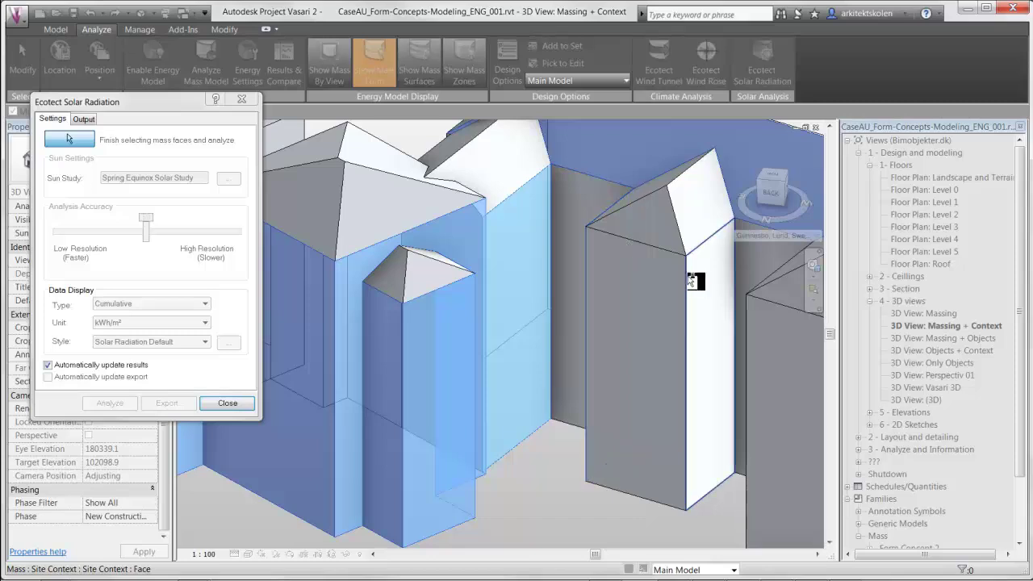
{"action": "scroll", "coordinate": [294, 331], "scroll_direction": "down", "scroll_amount": 8}
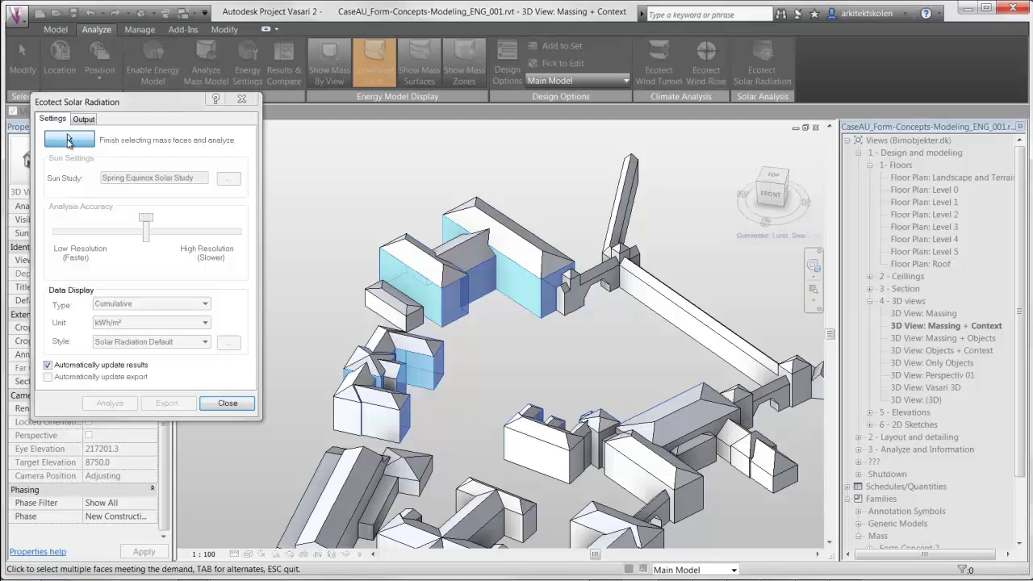
Finish the face selection and run the cumulative kWh/m² solar radiation analysis
{"action": "left_click", "coordinate": [69, 141]}
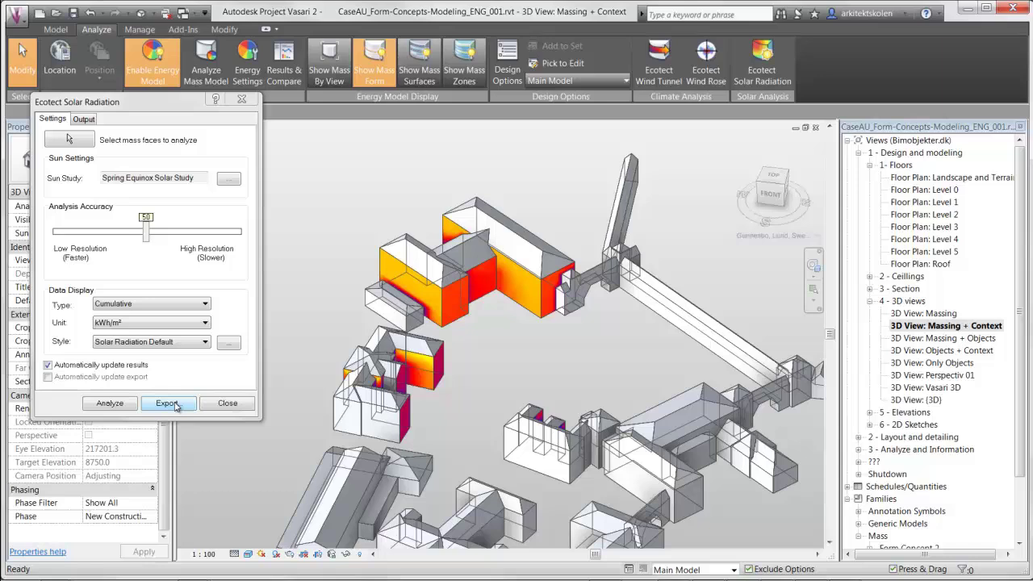
Export the radiation results to Excel and widen column B so the Insolation values show fully
{"action": "left_click", "coordinate": [167, 403]}
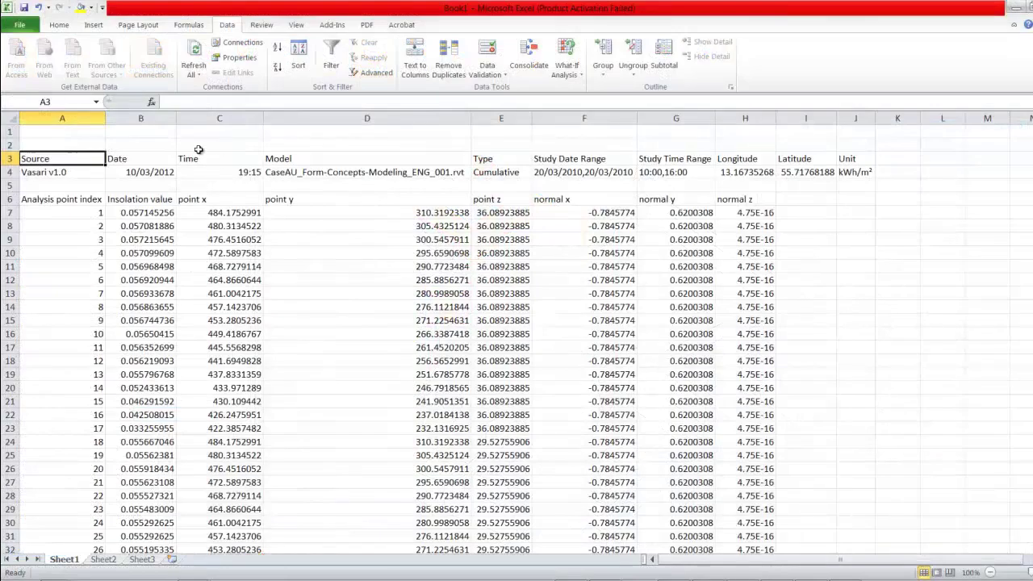
{"action": "left_click", "coordinate": [135, 200]}
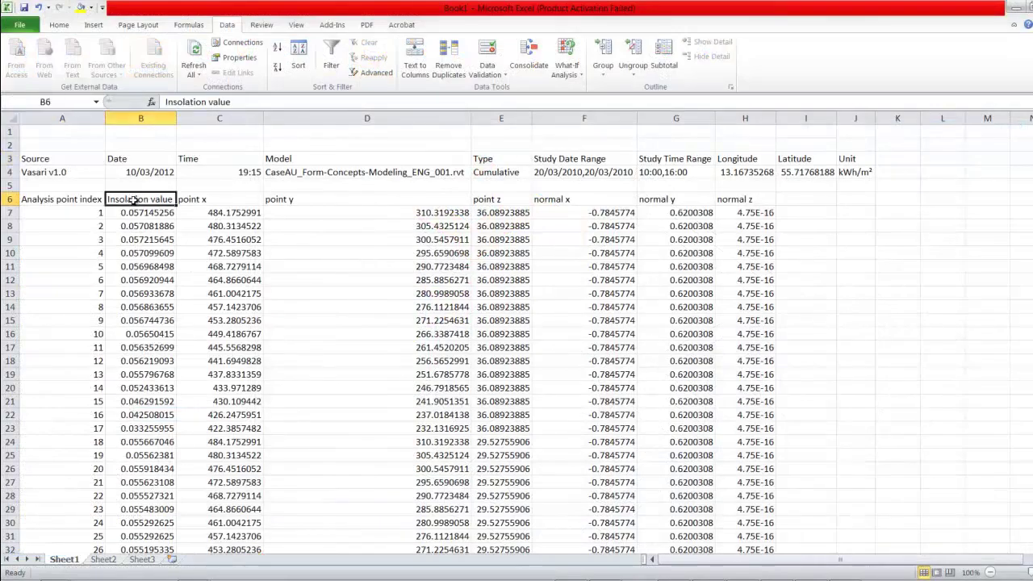
{"action": "left_click_drag", "start_coordinate": [176, 118], "coordinate": [201, 118]}
Check the row 7 point coordinates and normals, and select insolation values B7:B23
{"action": "left_click", "coordinate": [345, 266]}
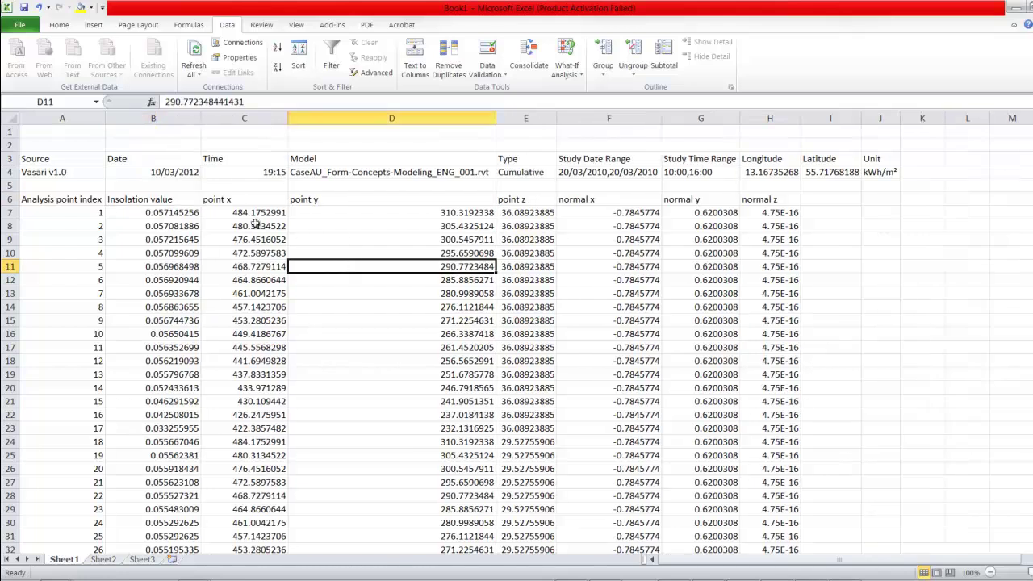
{"action": "left_click", "coordinate": [257, 212]}
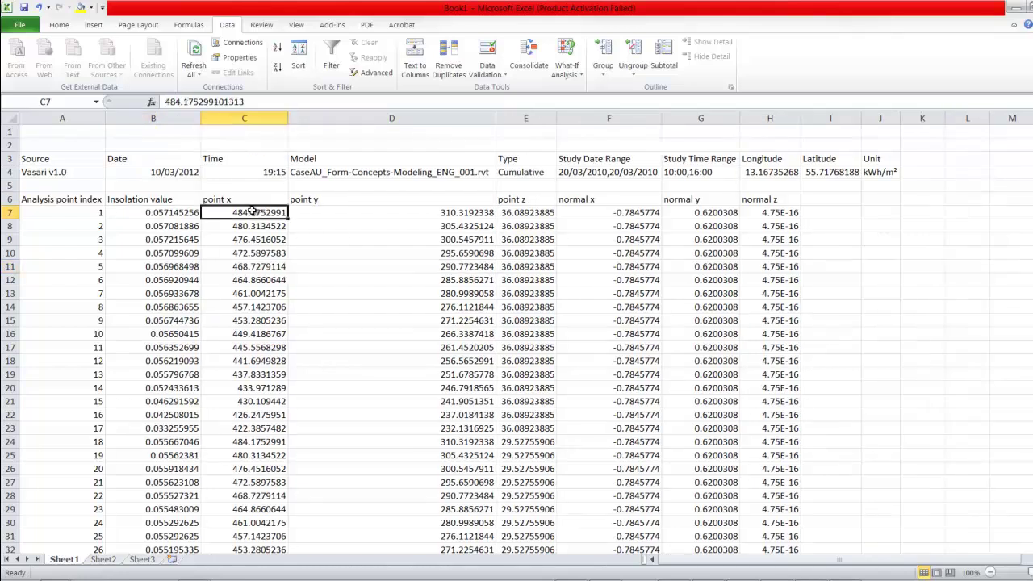
{"action": "left_click", "coordinate": [434, 212]}
{"action": "left_click", "coordinate": [525, 212]}
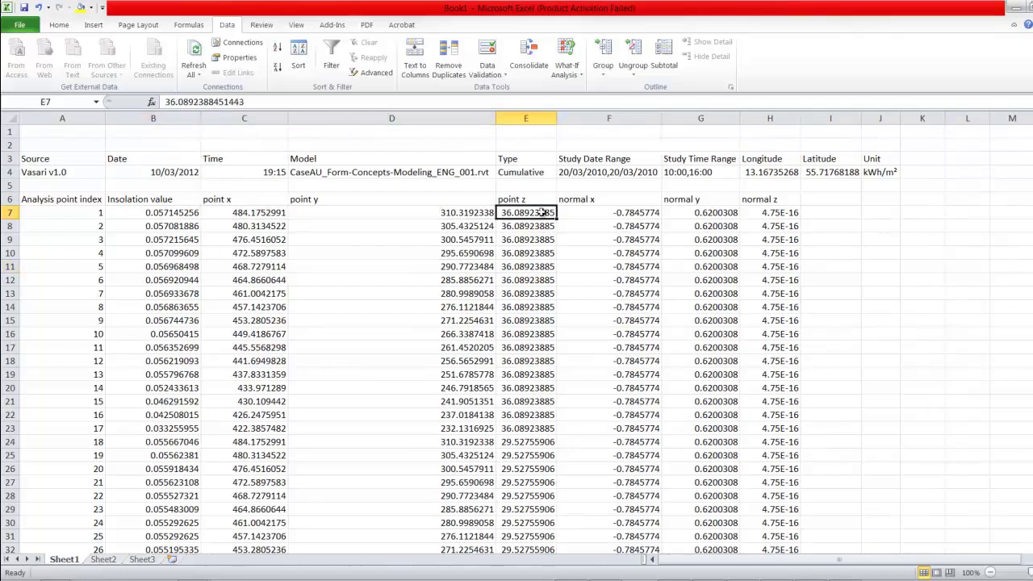
{"action": "left_click", "coordinate": [627, 213]}
{"action": "left_click", "coordinate": [769, 212]}
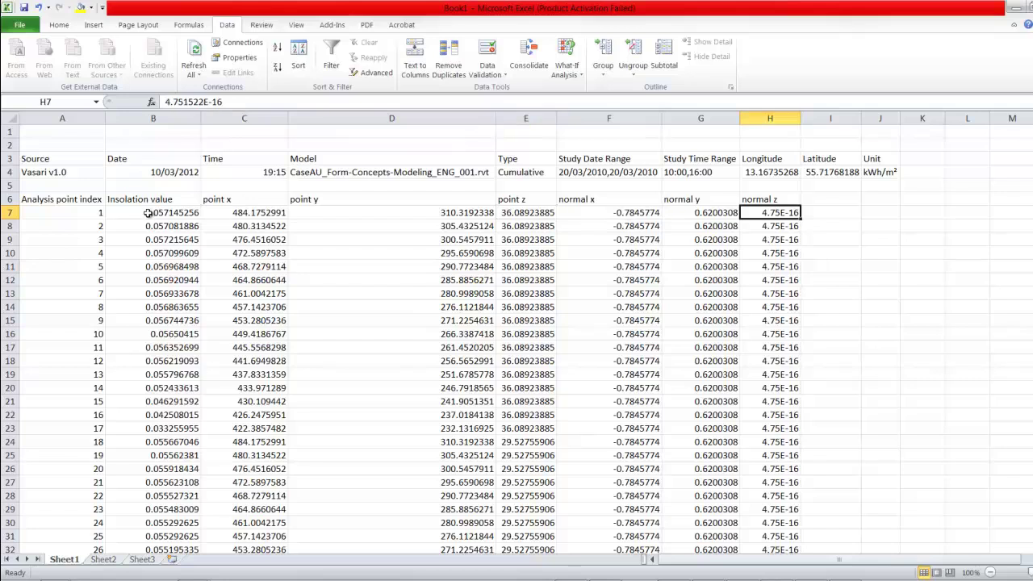
{"action": "left_click_drag", "start_coordinate": [148, 213], "coordinate": [192, 425]}
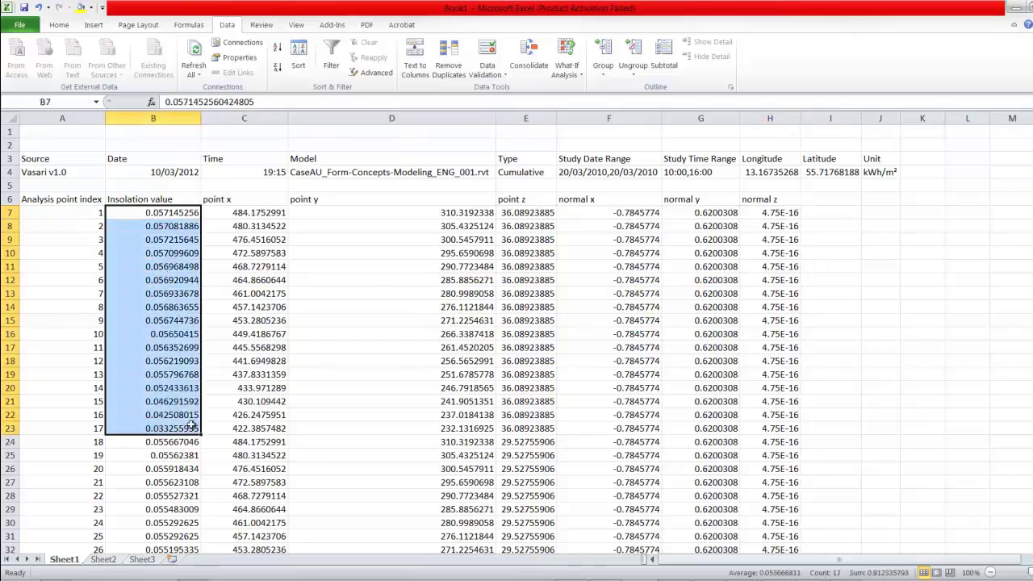
{"action": "left_click", "coordinate": [174, 144]}
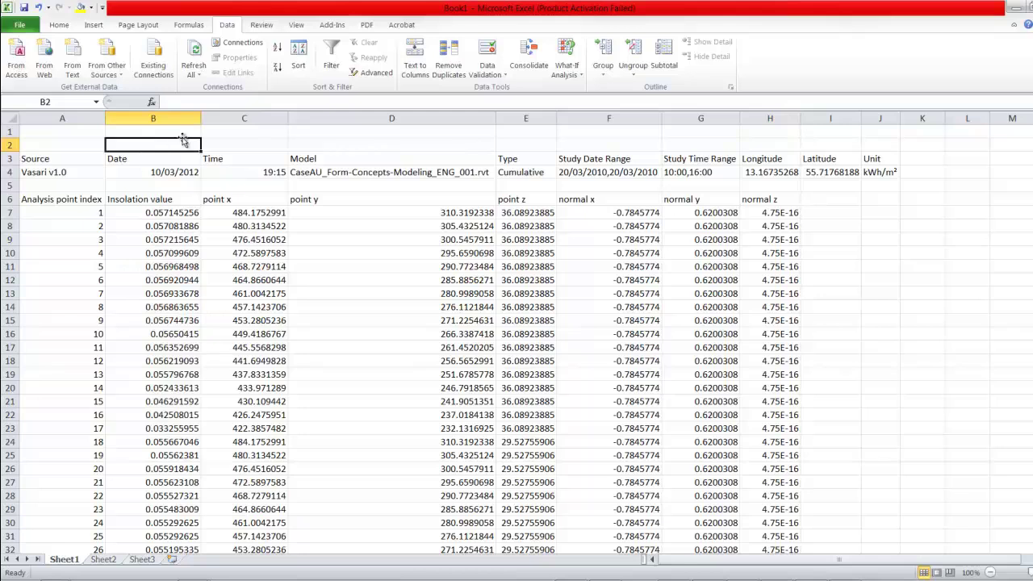
Enter =SUM(B7:B984)/978 in B2 to average the insolation of all 978 points
{"action": "left_click", "coordinate": [59, 25]}
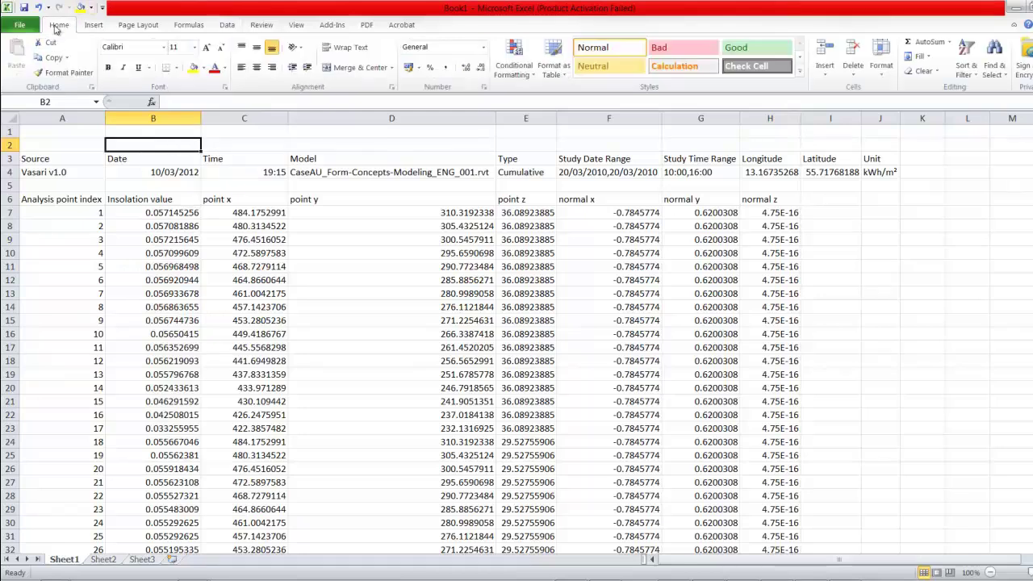
{"action": "left_click", "coordinate": [923, 45]}
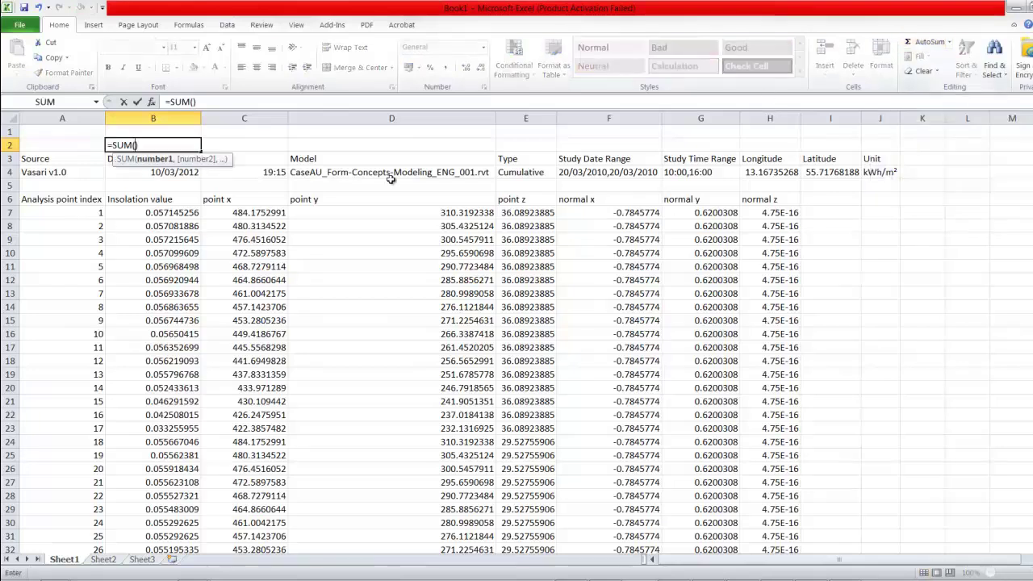
{"action": "left_click_drag", "start_coordinate": [154, 186], "coordinate": [93, 510]}
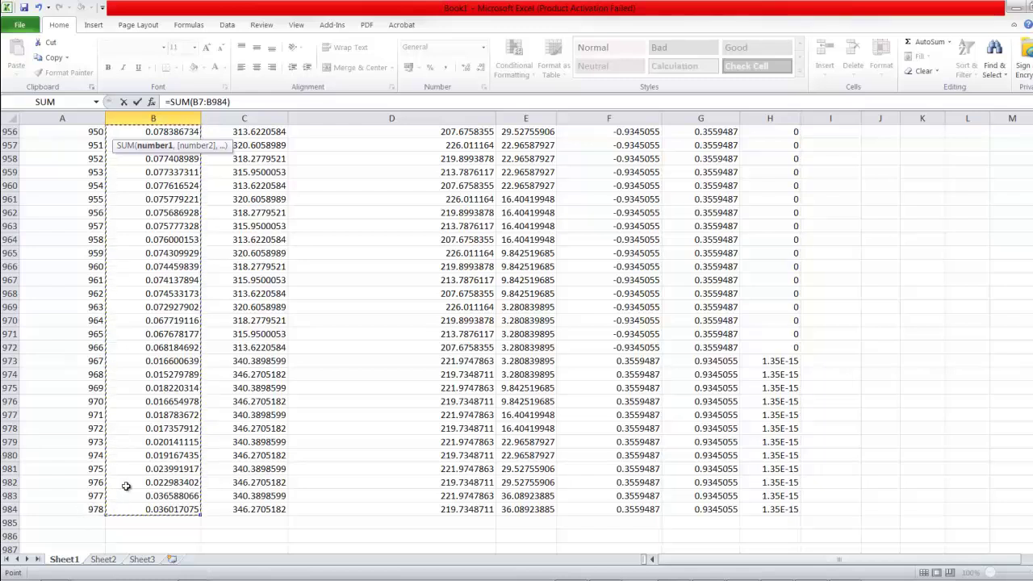
{"action": "type", "text": ")"}
{"action": "left_click", "coordinate": [244, 101]}
{"action": "type", "text": "/"}
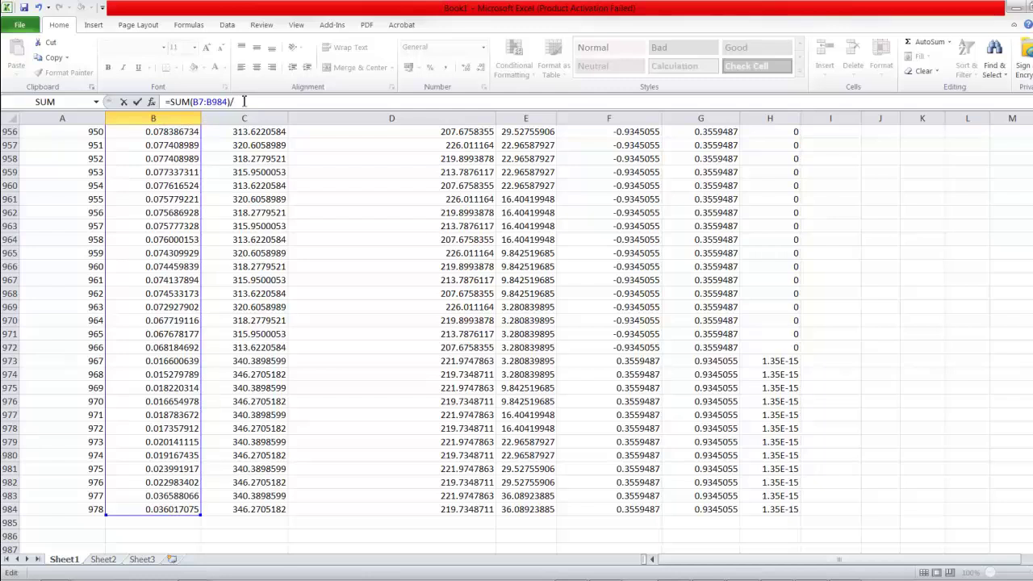
{"action": "type", "text": "978"}
{"action": "key", "text": "Return"}
{"action": "left_click", "coordinate": [164, 144]}
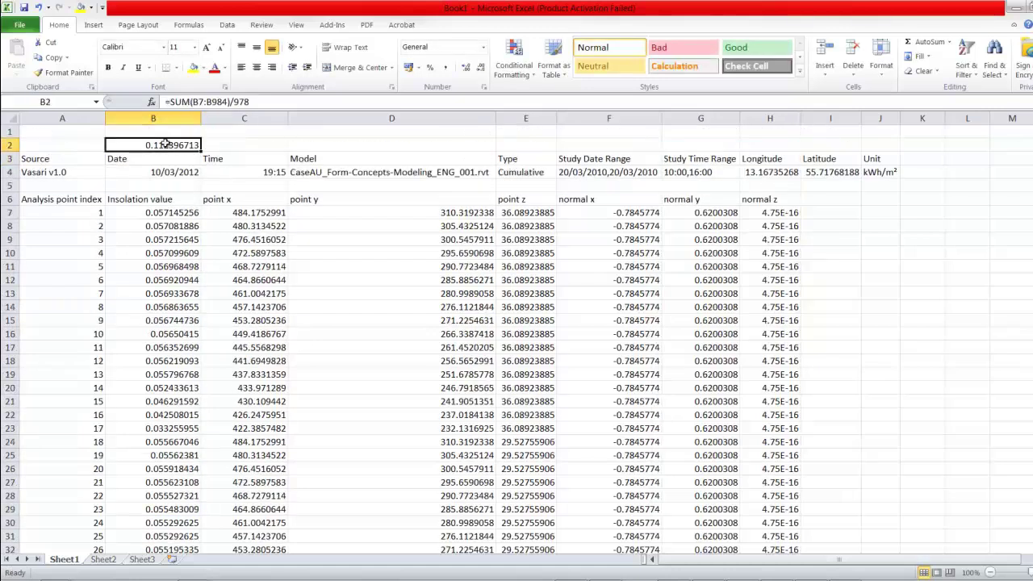
Label B1 'Average Value' and A1 'Existing conditions'
{"action": "left_click", "coordinate": [151, 132]}
{"action": "type", "text": "Average Value"}
{"action": "left_click", "coordinate": [73, 132]}
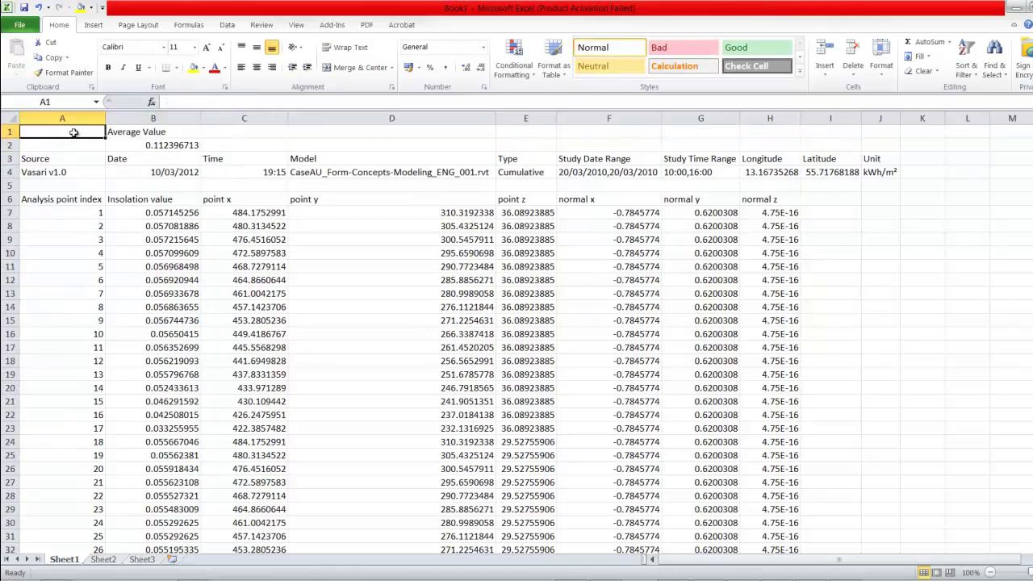
{"action": "type", "text": "Ex"}
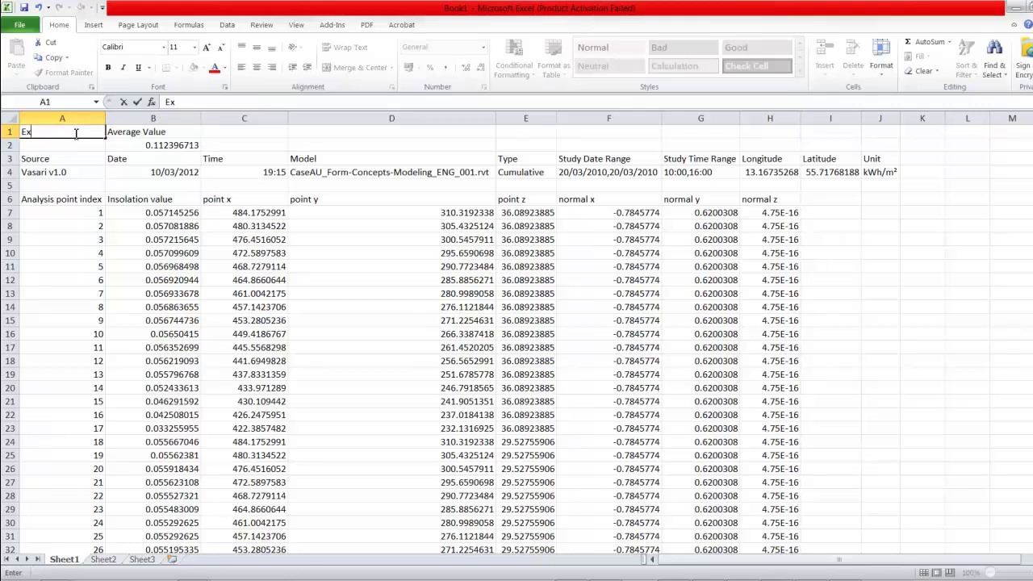
{"action": "type", "text": "isting conditions"}
{"action": "left_click", "coordinate": [391, 131]}
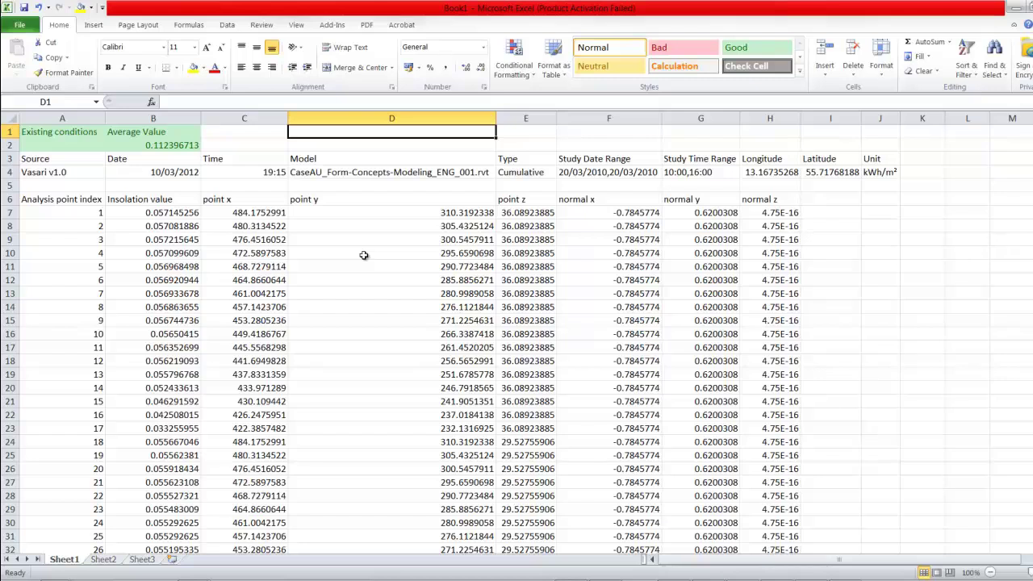
Return to Vasari and bring up the Ecotect Solar Radiation settings again
{"action": "key", "text": "alt+Tab"}
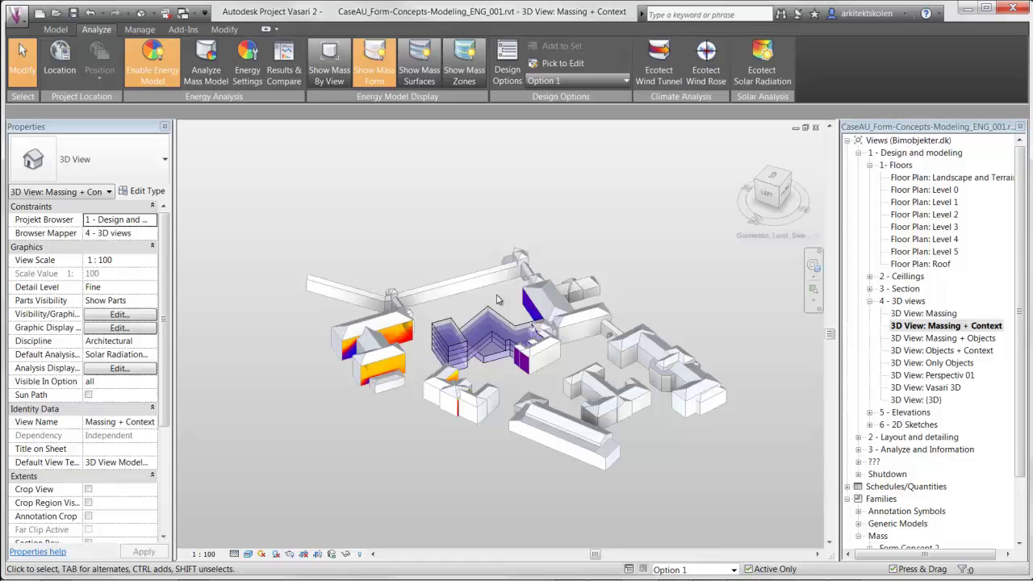
{"action": "left_click", "coordinate": [762, 65]}
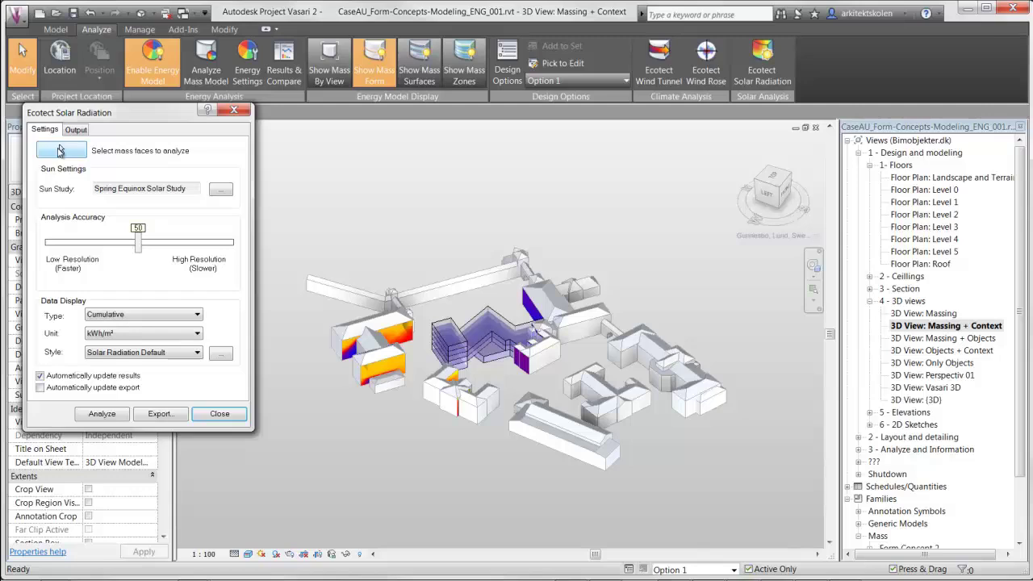
Analyse the context facades for Option 1 and export as CaseAU_Context-Facades_Form-Concept-1_001.csv
{"action": "left_click", "coordinate": [60, 151]}
{"action": "scroll", "coordinate": [412, 297], "scroll_direction": "up", "scroll_amount": 4}
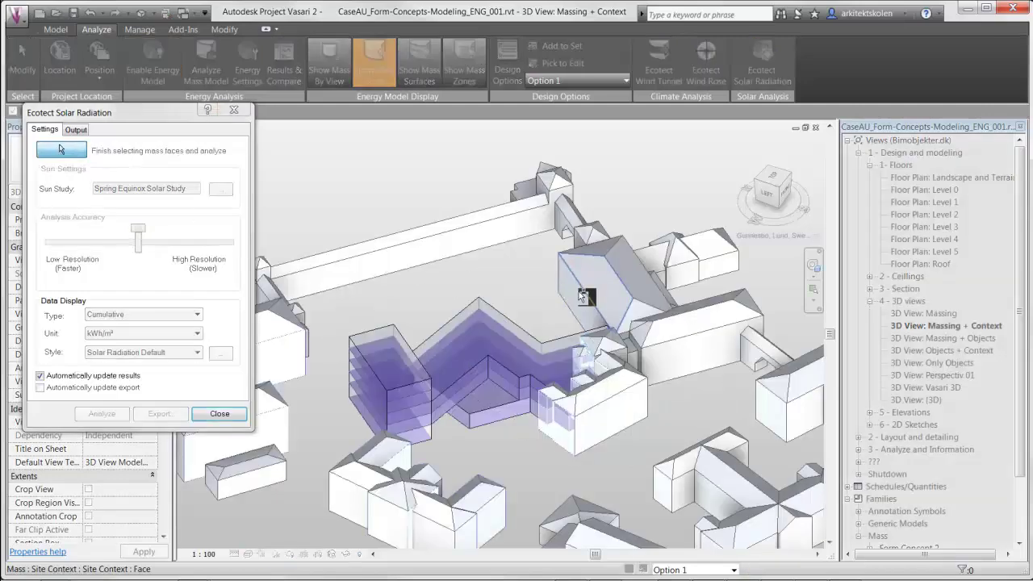
{"action": "left_click", "coordinate": [59, 151]}
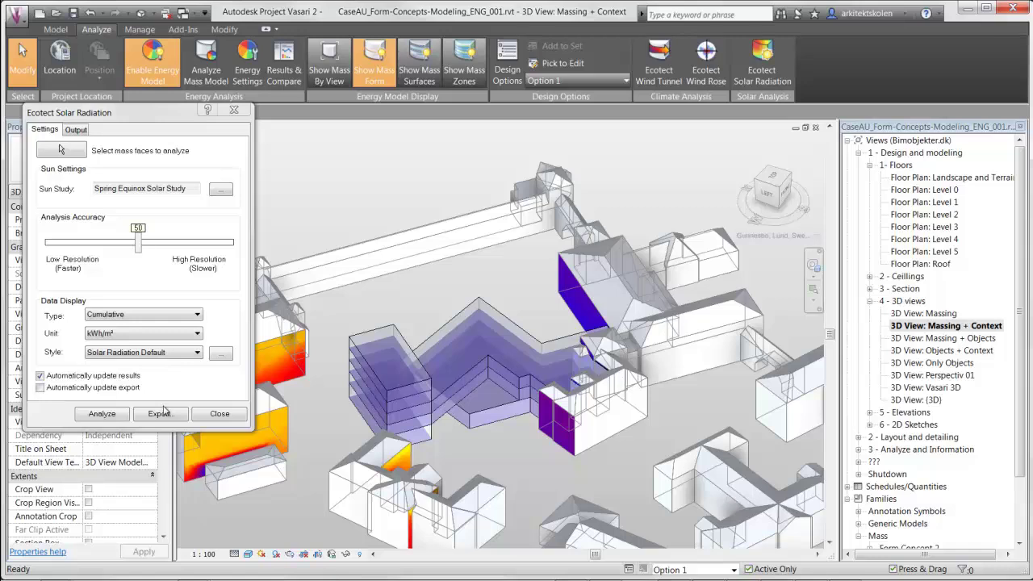
{"action": "left_click", "coordinate": [164, 415]}
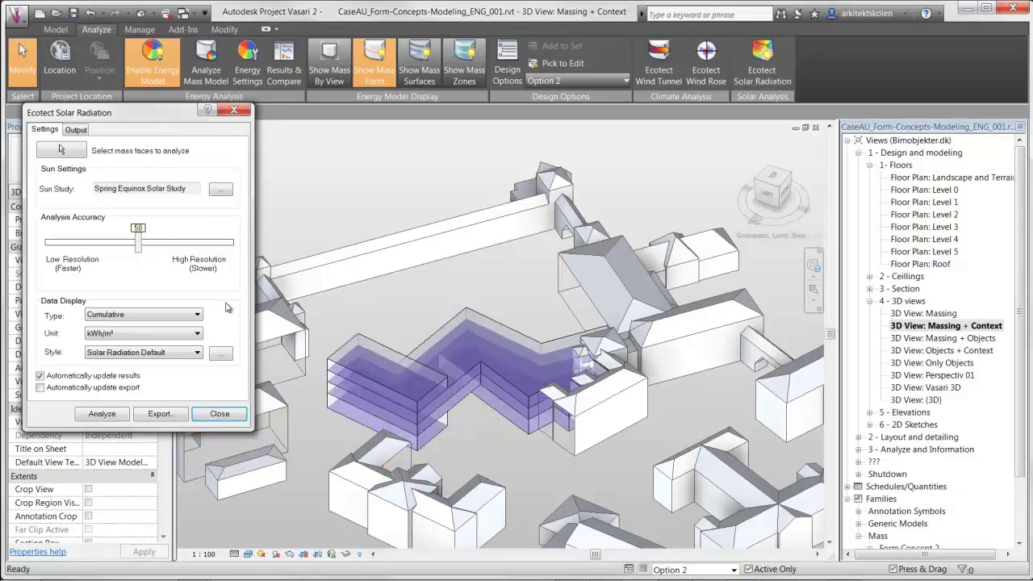
Rerun the context facade radiation analysis for Option 2 and export the results as CSV
{"action": "left_click", "coordinate": [61, 149]}
{"action": "left_click", "coordinate": [61, 149]}
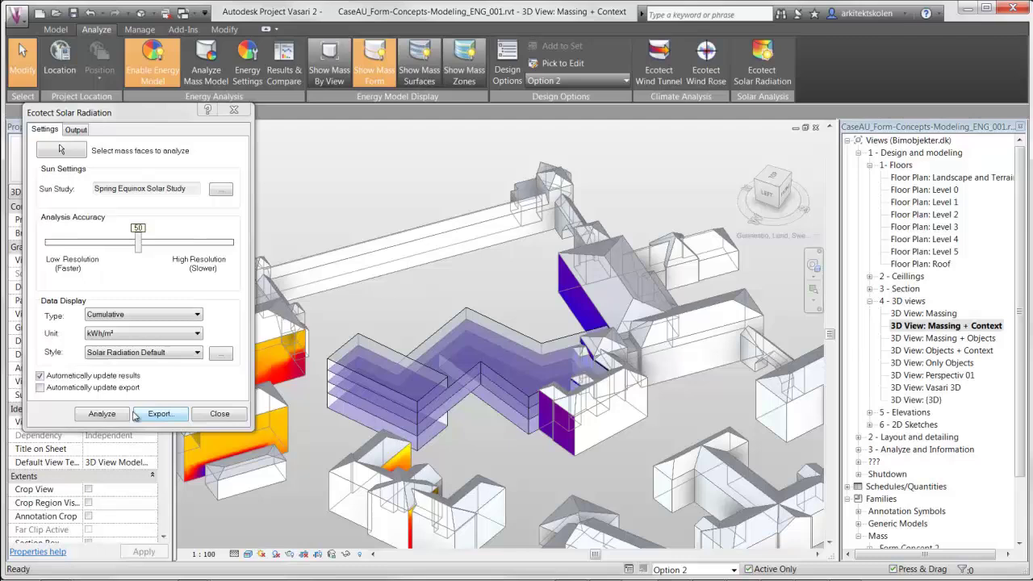
{"action": "left_click", "coordinate": [162, 416]}
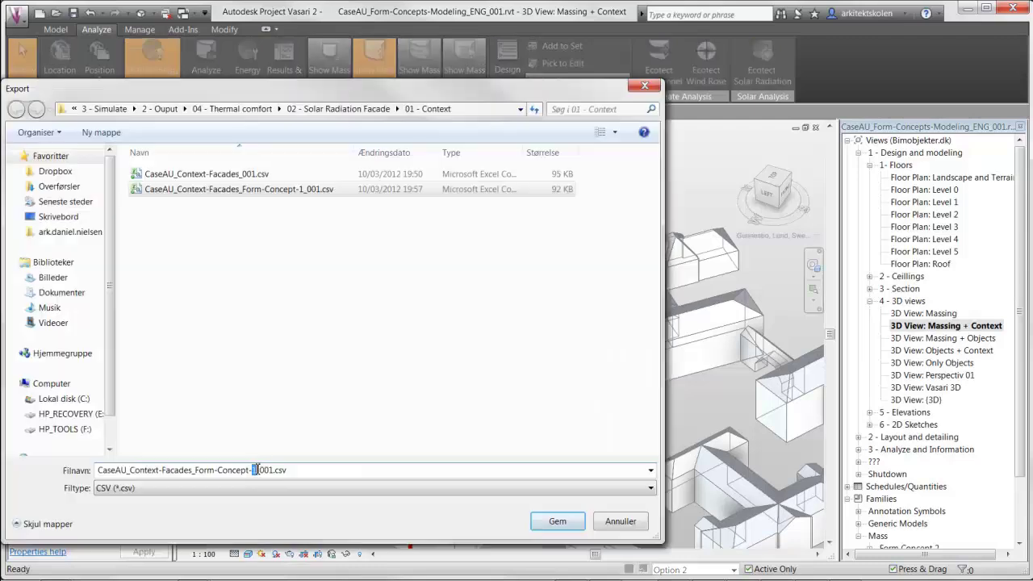
Save the Form-Concept-2 CSV and import it into the Form Concepts 2 sheet via From Text
{"action": "left_click", "coordinate": [557, 521]}
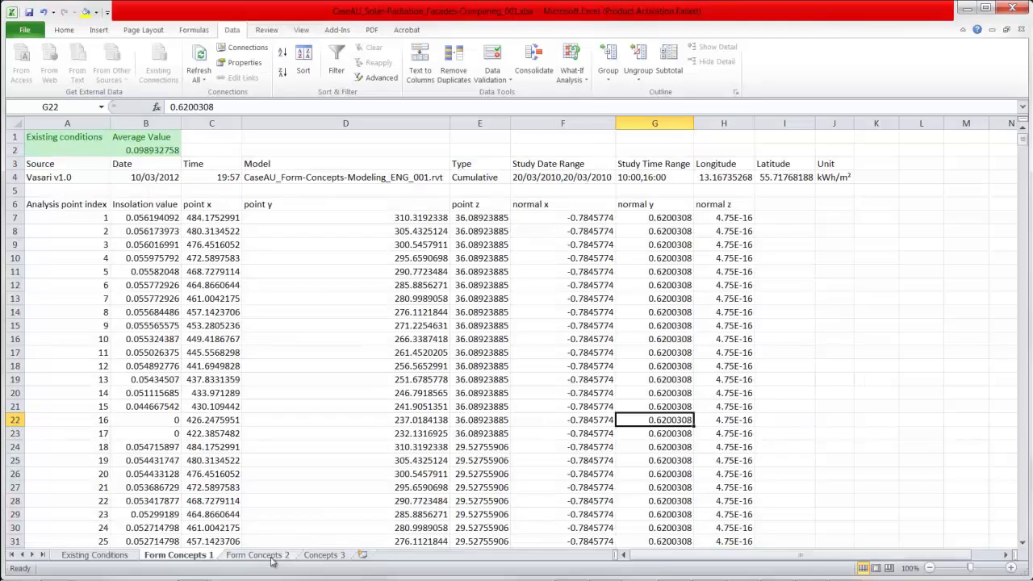
{"action": "left_click", "coordinate": [262, 555]}
{"action": "left_click", "coordinate": [77, 62]}
{"action": "left_click", "coordinate": [312, 128]}
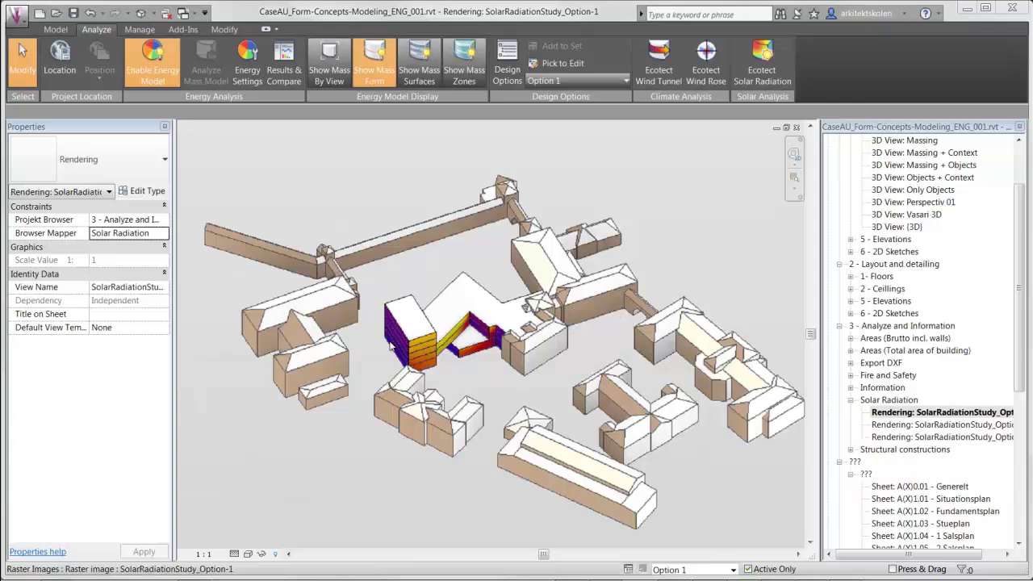
View the Option-2 and Option-3 solar radiation renderings, then the Massing + Context 3D view
{"action": "double_click", "coordinate": [938, 425]}
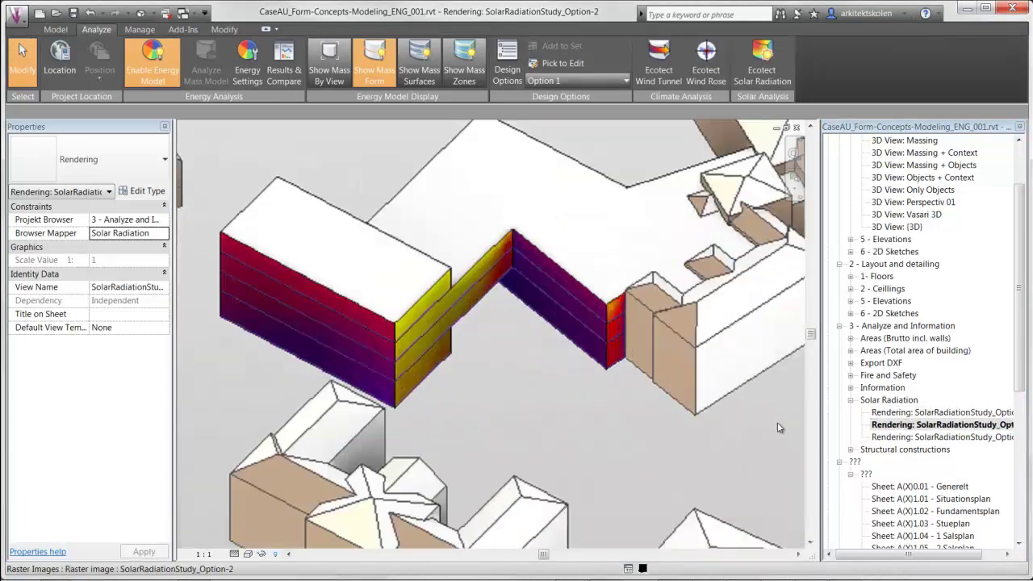
{"action": "double_click", "coordinate": [948, 436]}
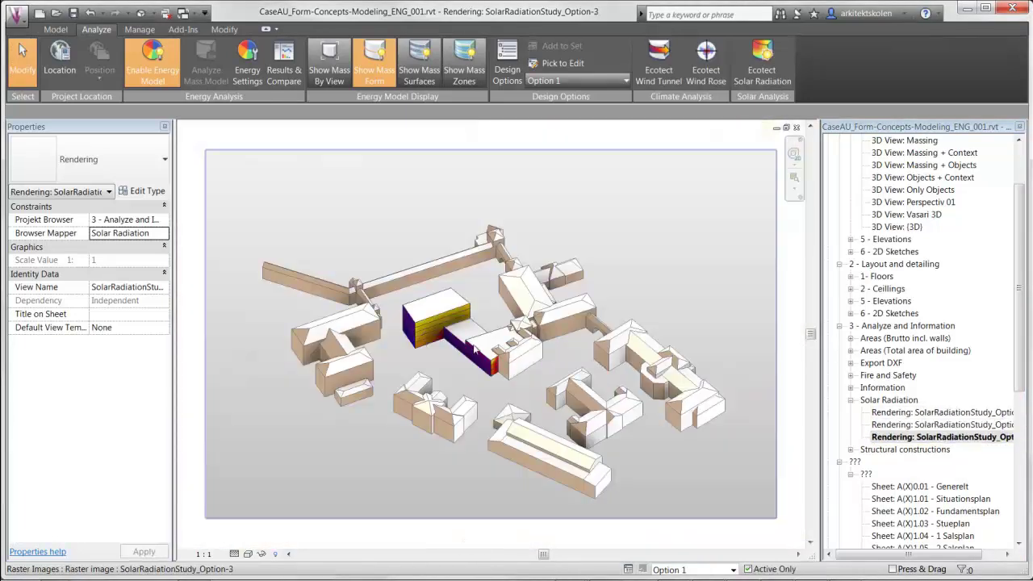
{"action": "scroll", "coordinate": [404, 346], "scroll_direction": "up", "scroll_amount": 5}
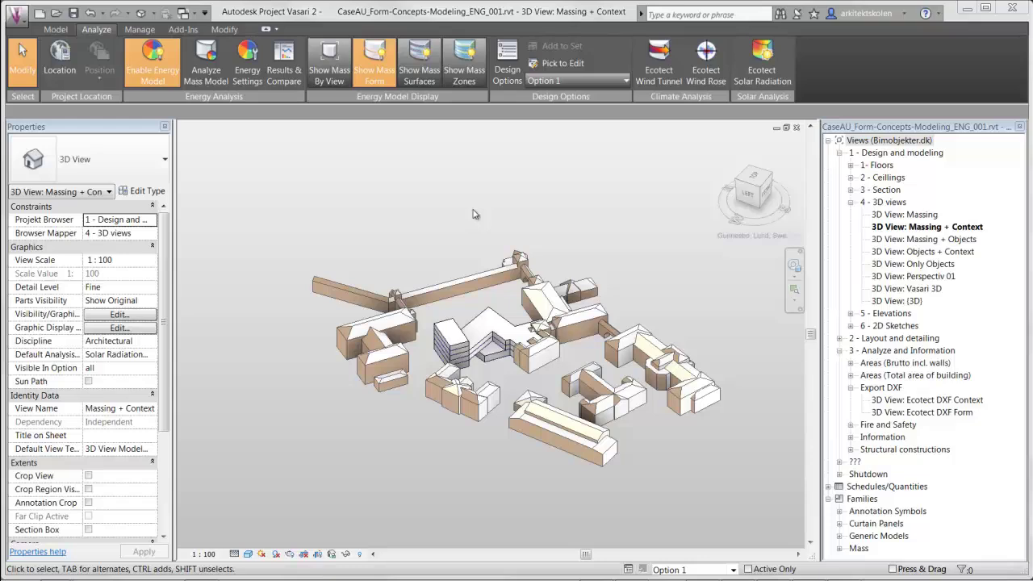
Reopen the Ecotect Solar Radiation dialog over the Massing + Context view, set to Cumulative BTU/ft²
{"action": "left_click", "coordinate": [781, 76]}
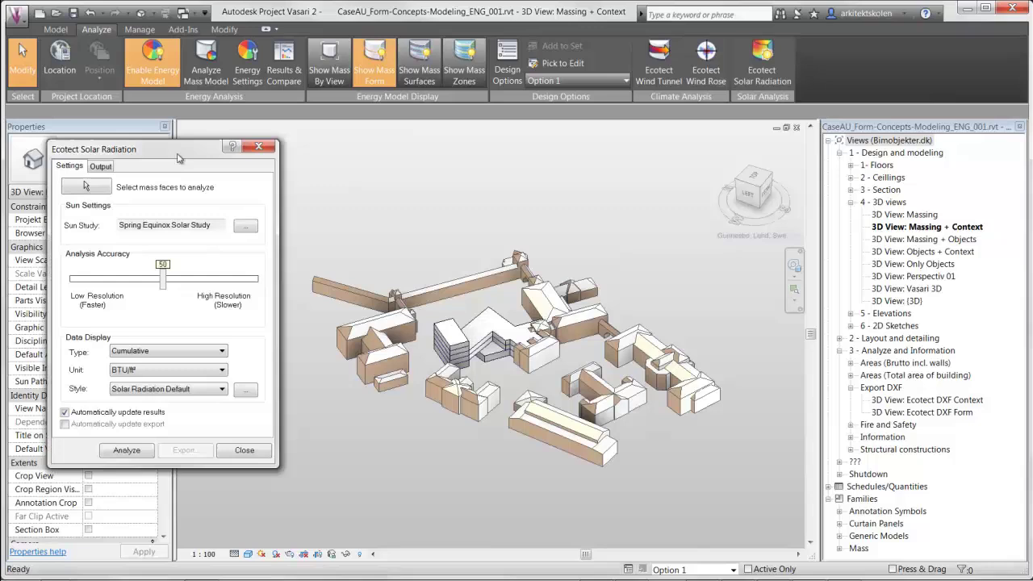